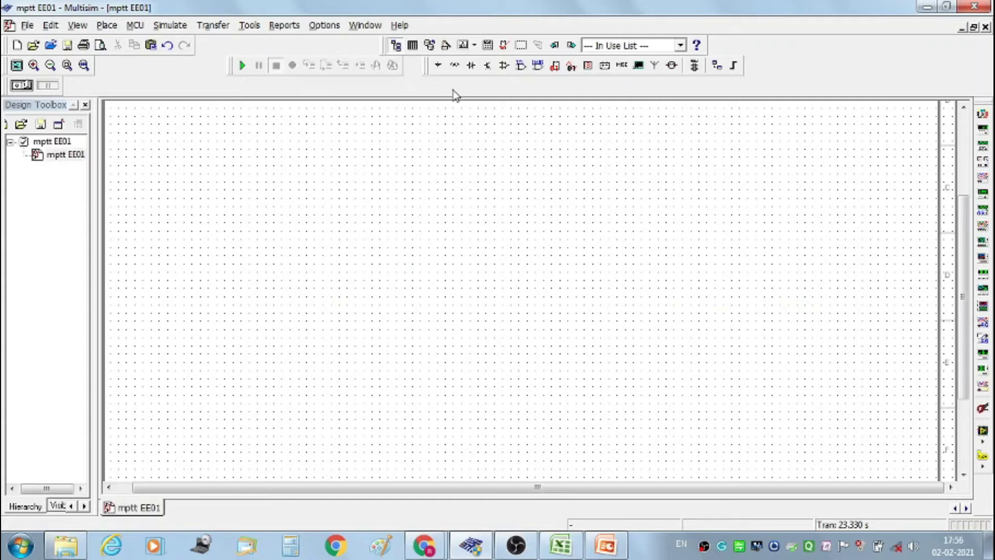
Step: Place a 12 V DC_POWER source from the power sources family on the sheet
click(438, 66)
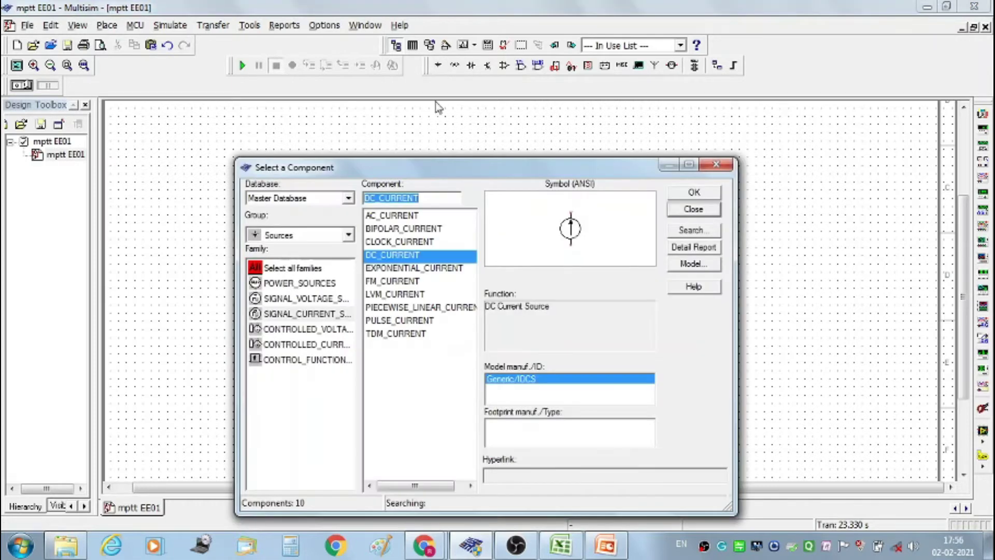
click(303, 300)
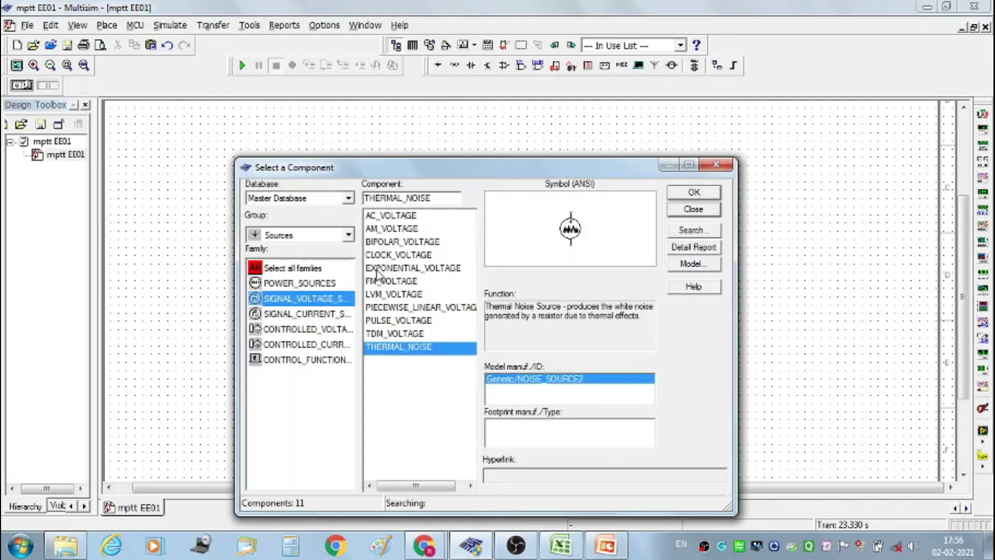
click(299, 283)
click(384, 256)
click(388, 229)
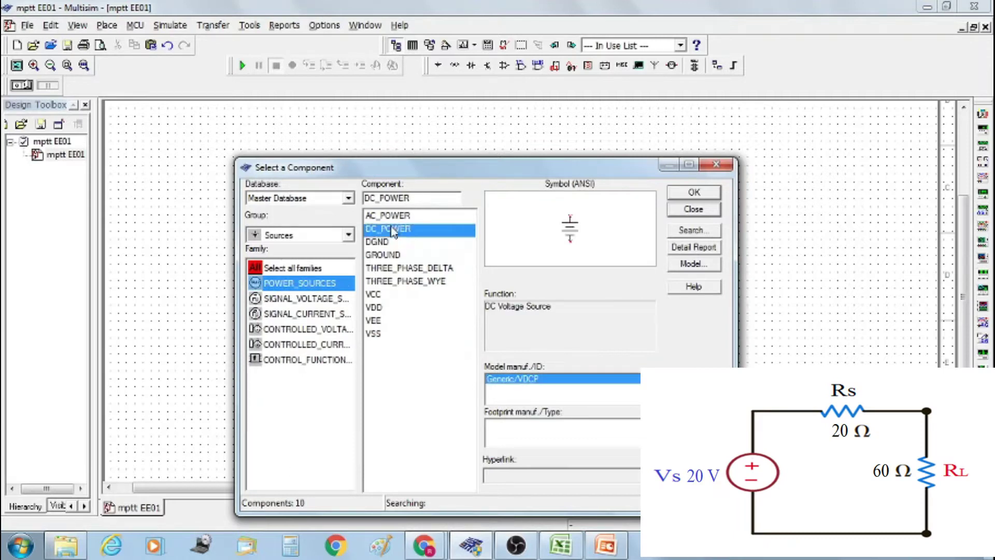
click(695, 193)
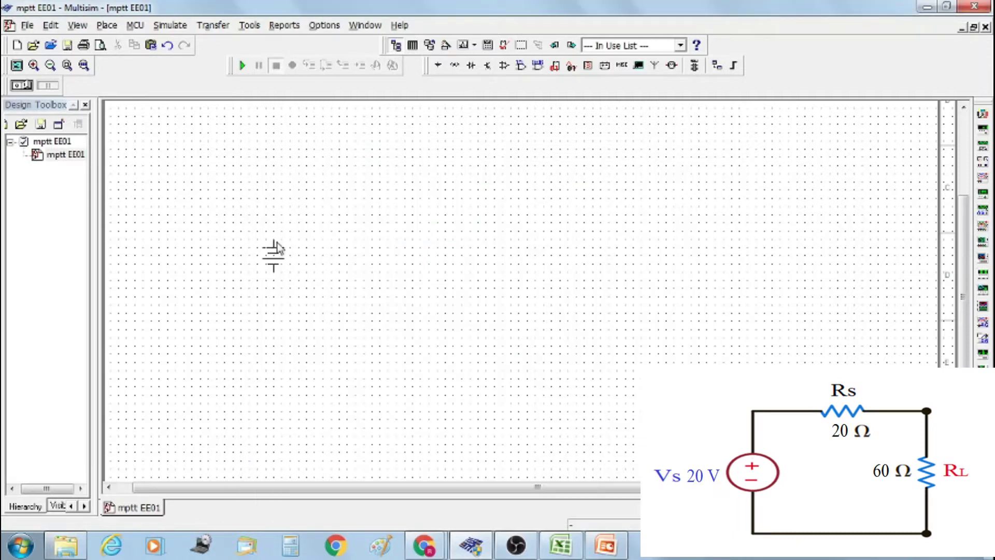
click(274, 244)
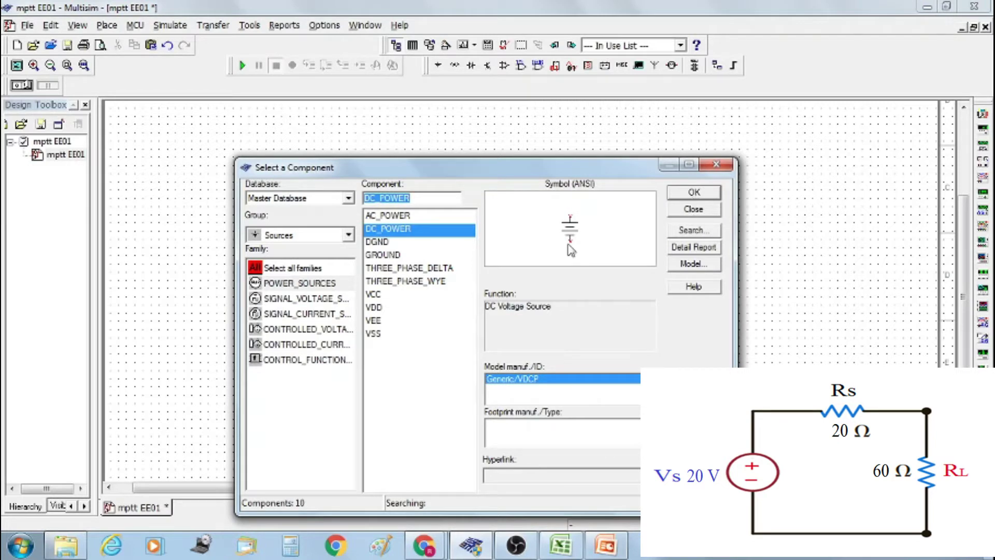
Step: Add a ground and two 1 kΩ resistors, R1 and R2, to the sheet
click(393, 255)
click(695, 210)
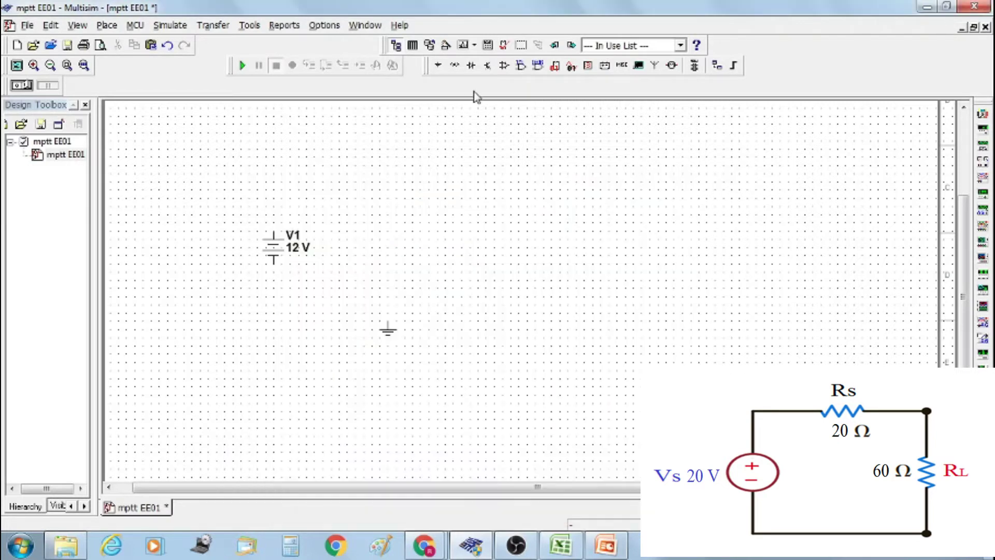
click(455, 64)
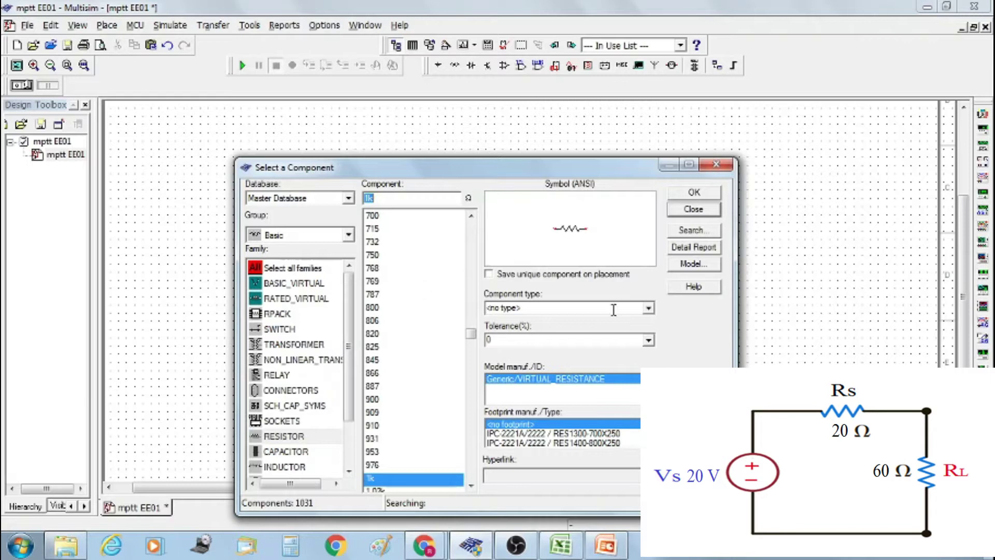
click(697, 193)
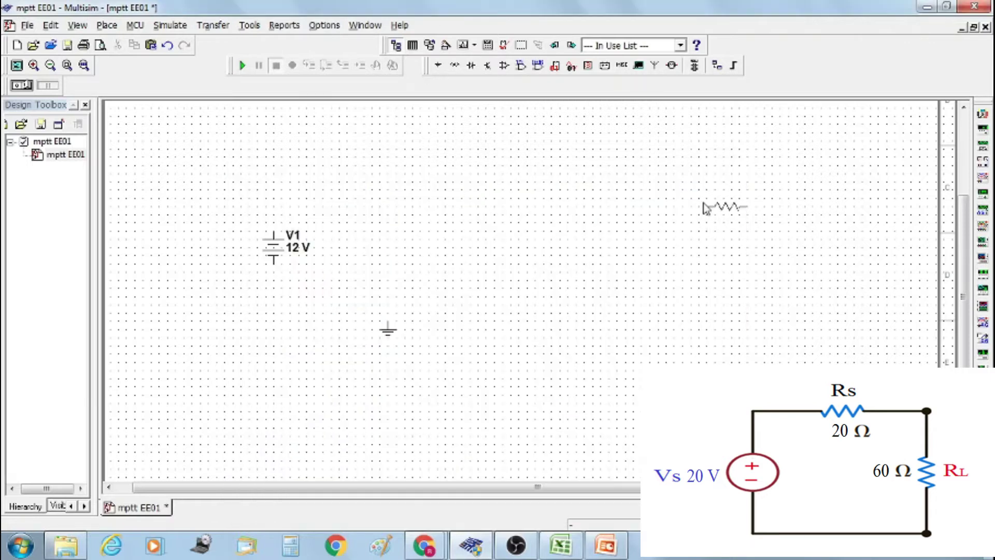
click(379, 210)
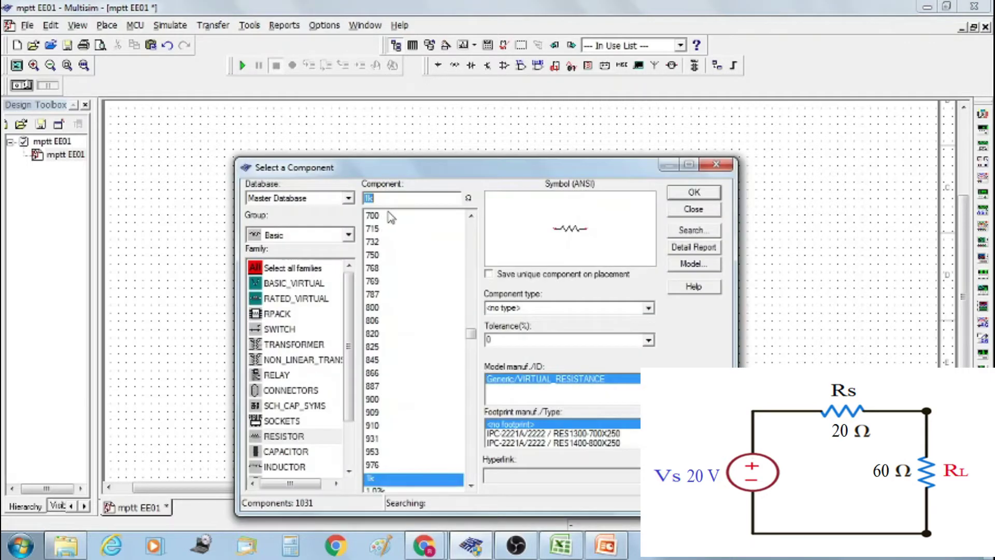
click(697, 193)
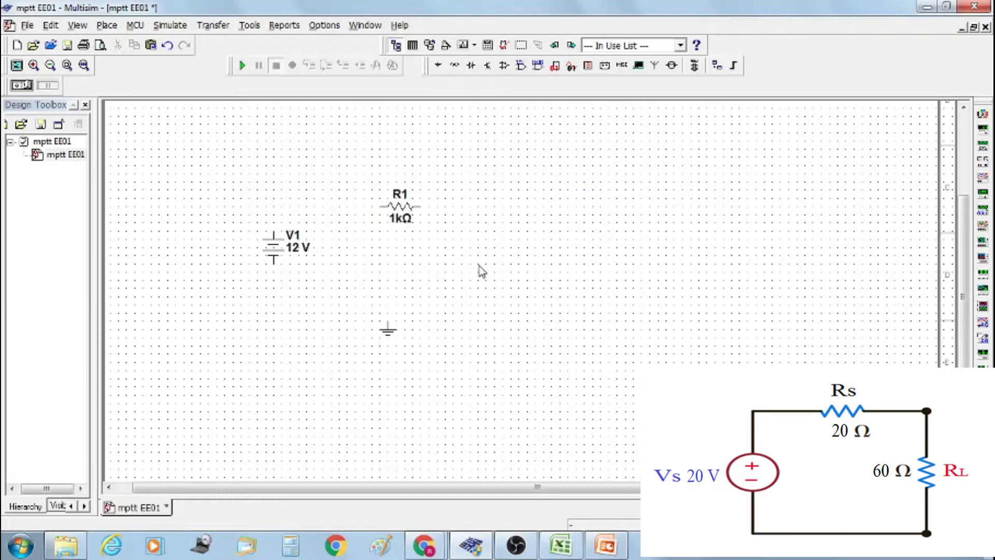
click(492, 258)
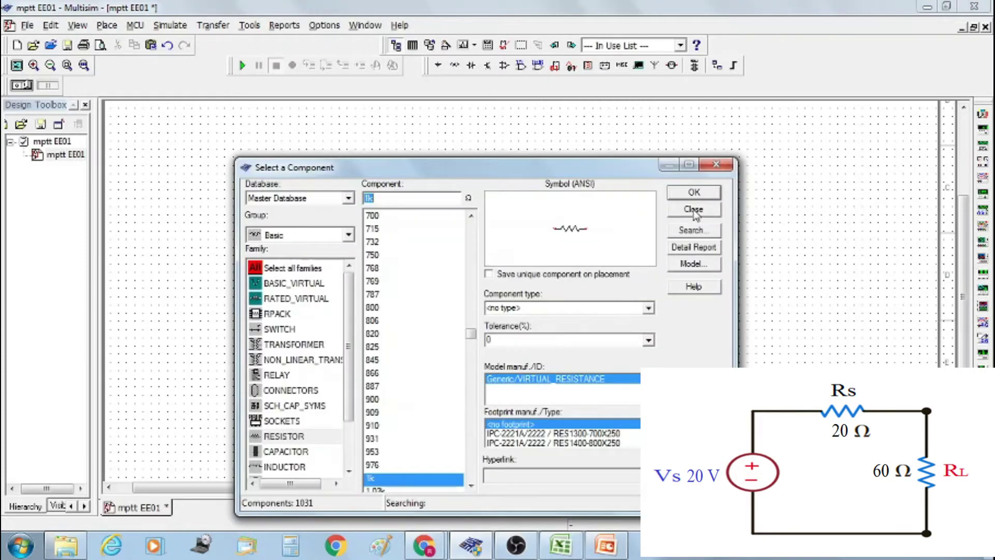
click(695, 210)
Step: Rotate R2 90° counter-clockwise so it stands upright
click(509, 259)
right_click(509, 259)
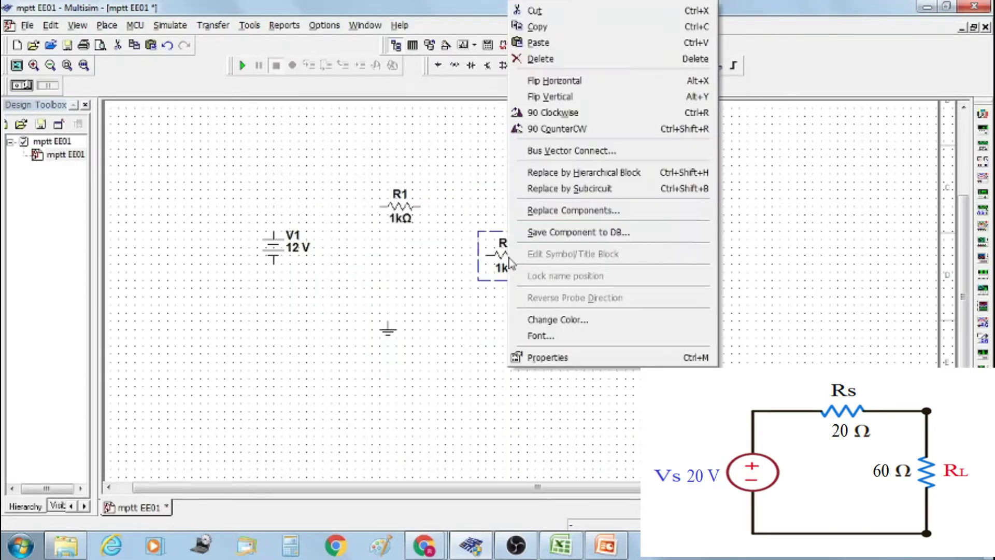
click(564, 128)
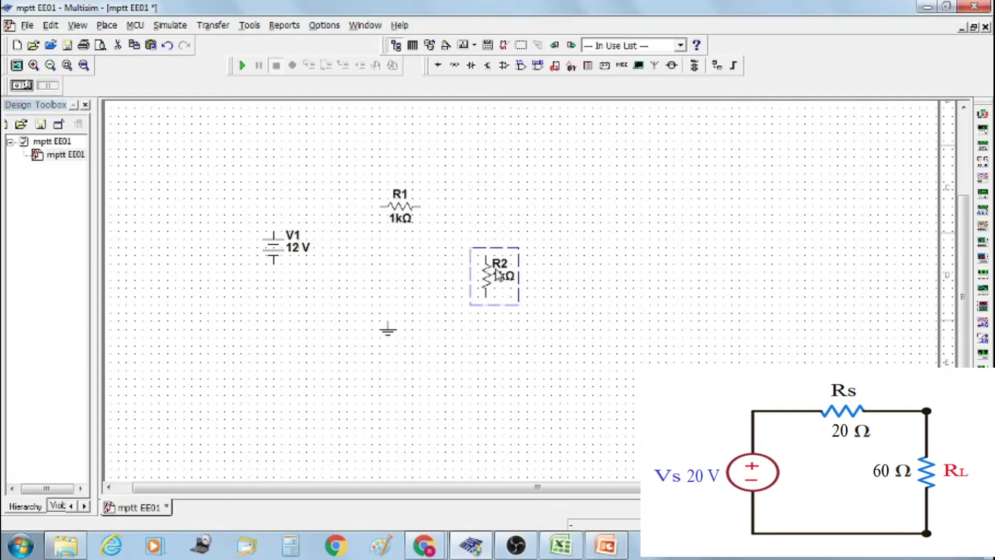
right_click(497, 275)
click(489, 284)
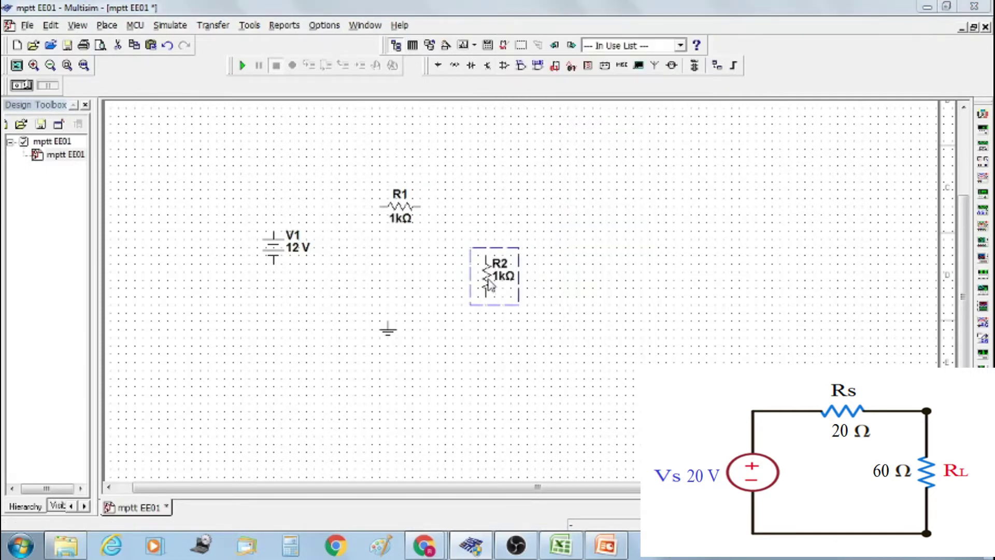
Step: Rename R2 to RL and set its resistance to 60 Ω
double_click(489, 284)
click(354, 64)
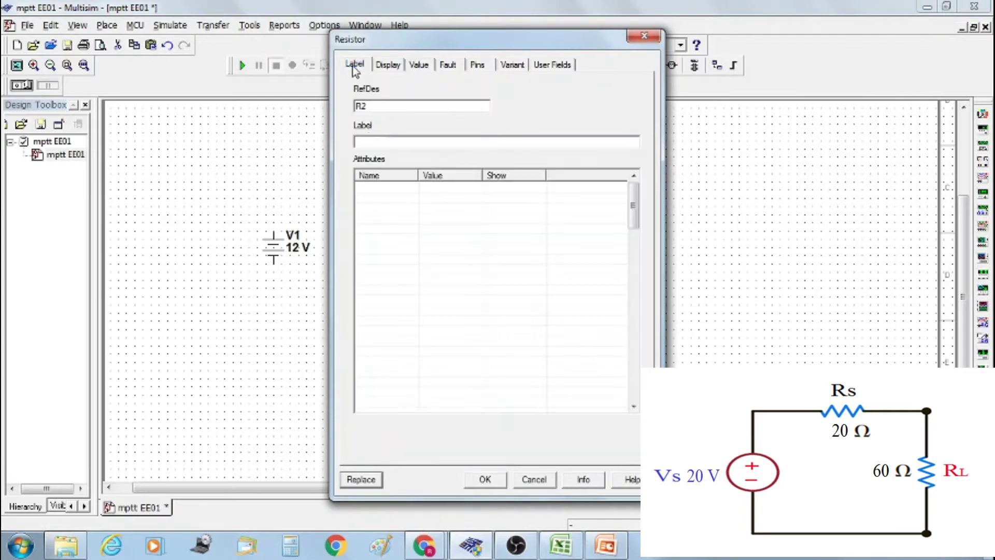
click(374, 106)
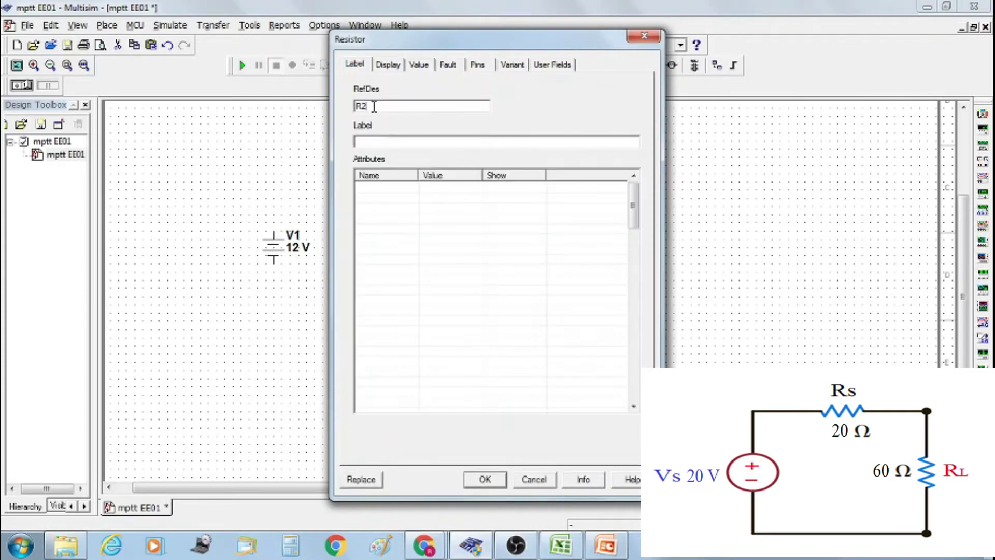
click(419, 64)
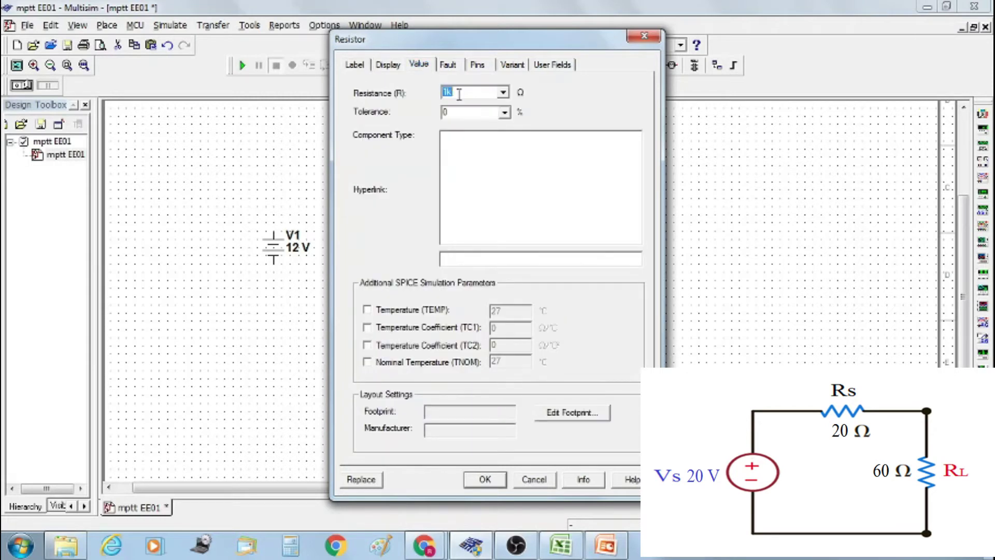
text(60)
click(485, 479)
Step: Rename R1 to Ri and set its resistance to 20 Ω
double_click(399, 223)
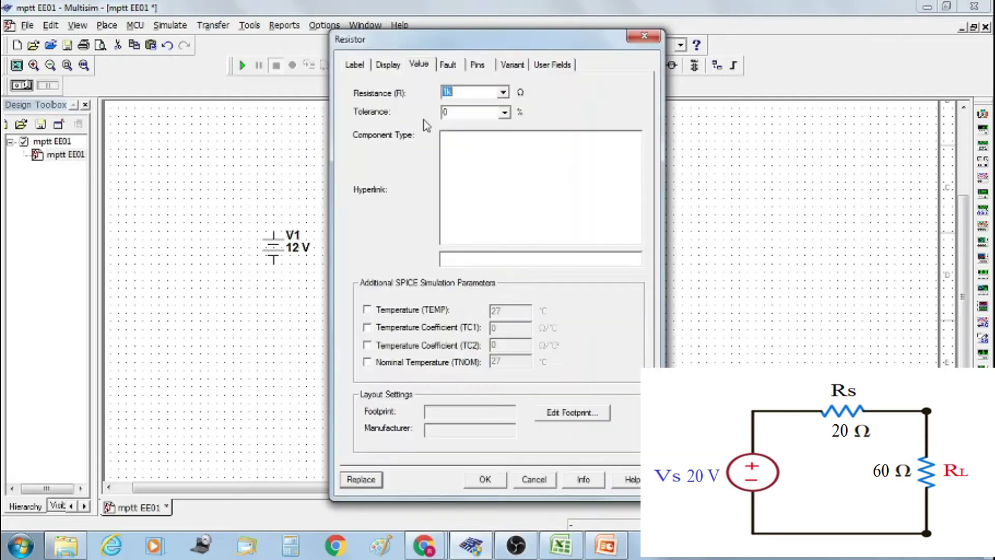
click(354, 63)
click(378, 107)
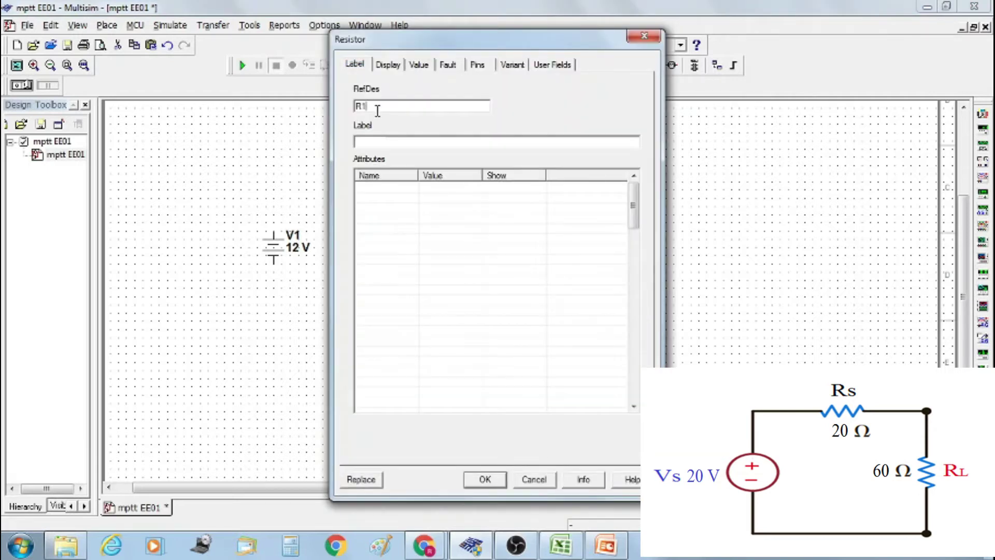
click(418, 64)
text(20)
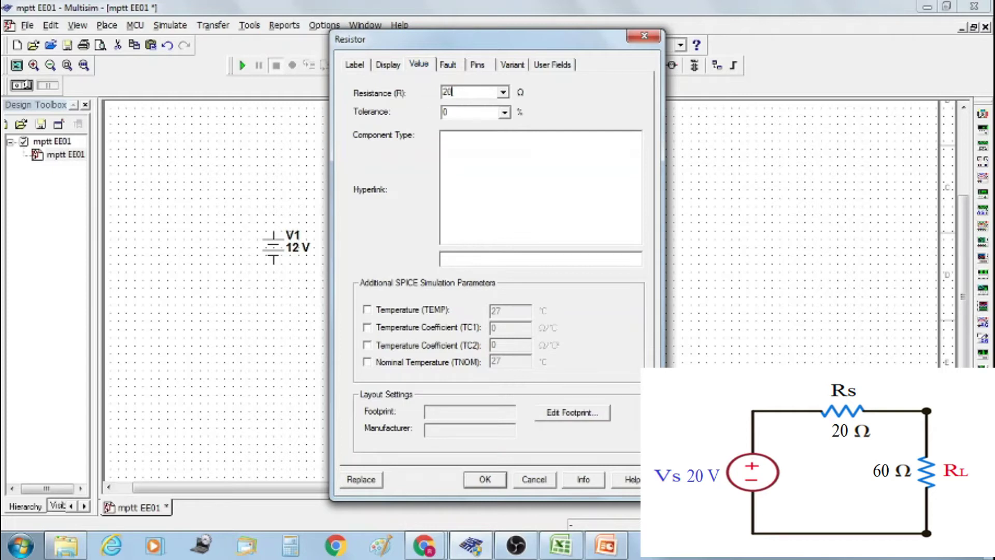
click(485, 479)
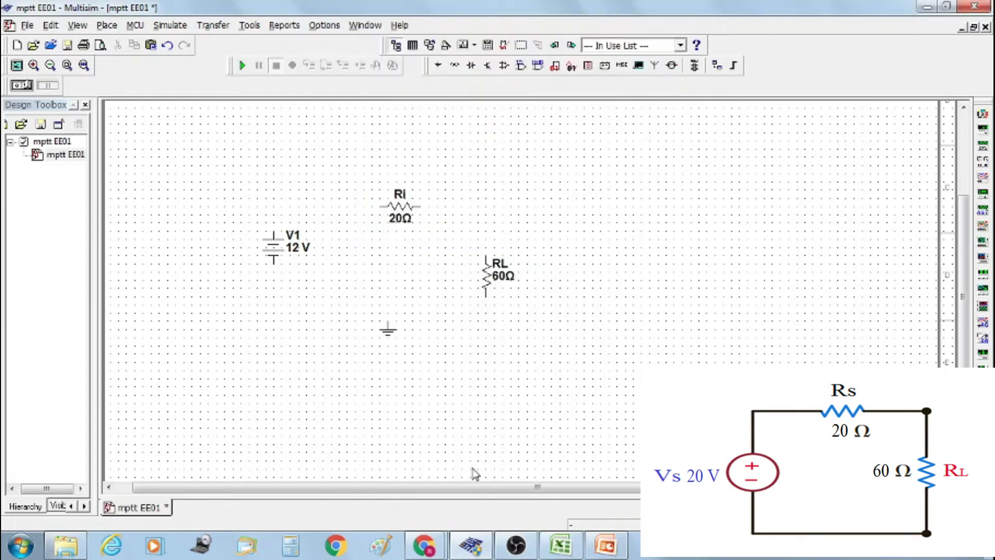
Step: Rename the DC source to VS and change its voltage from 12 V to 20 V
double_click(298, 254)
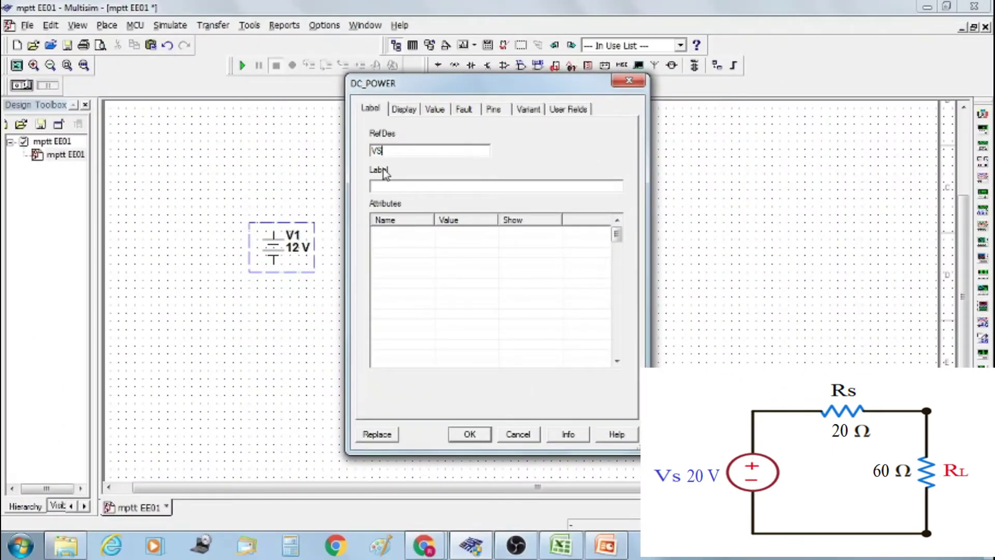
click(436, 110)
drag(542, 135, 510, 136)
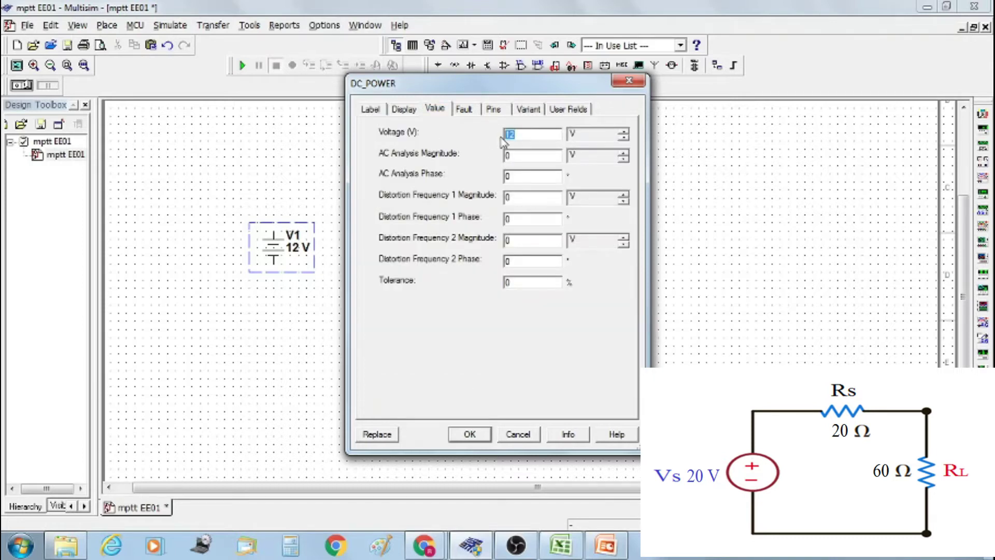
text(20)
key(Return)
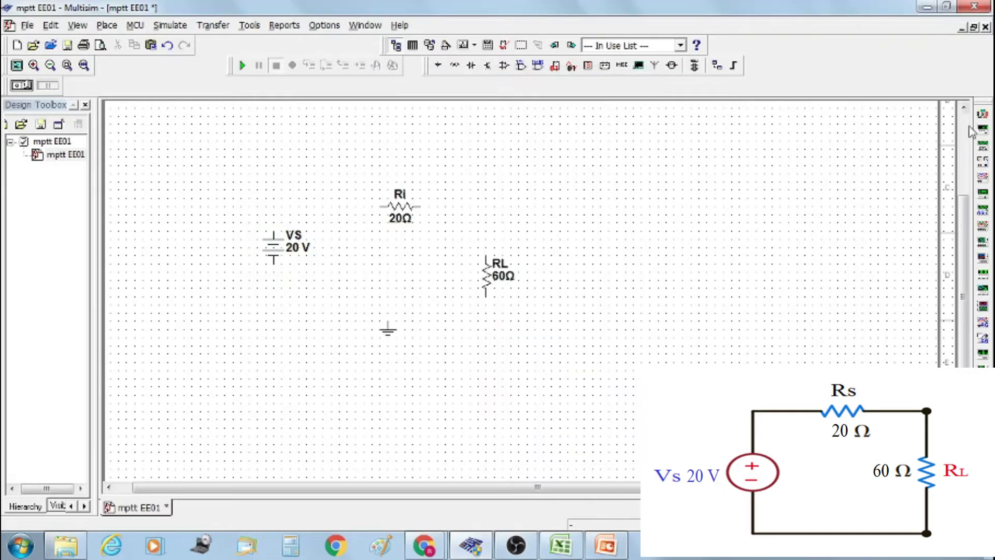
Step: Add multimeter XMM1 and wire it in series between Ri and RL
click(982, 114)
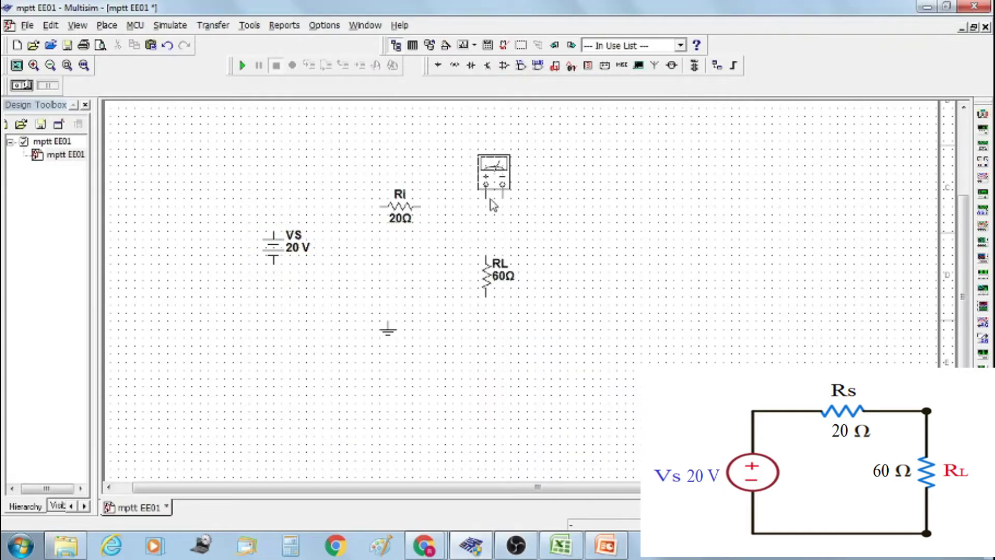
click(489, 203)
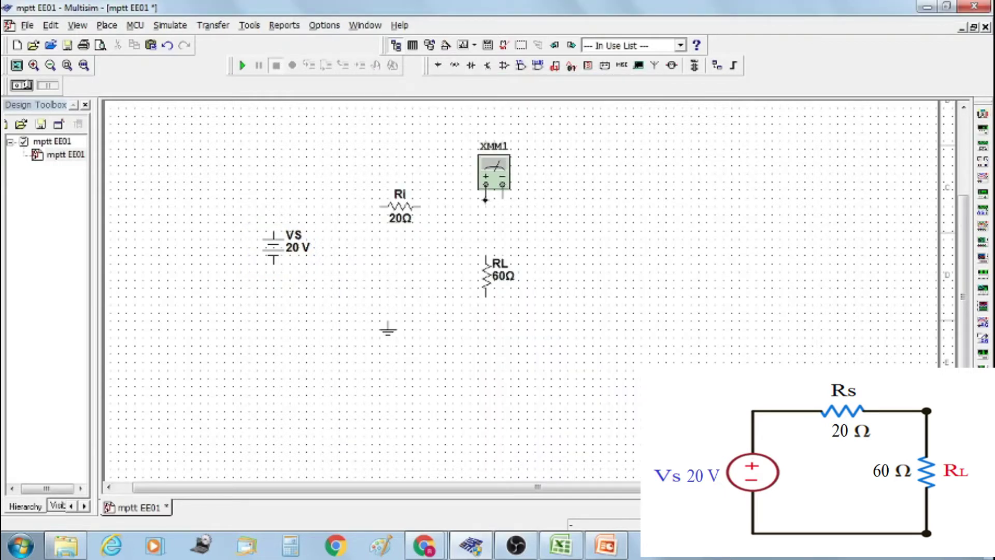
click(486, 200)
click(421, 206)
click(485, 250)
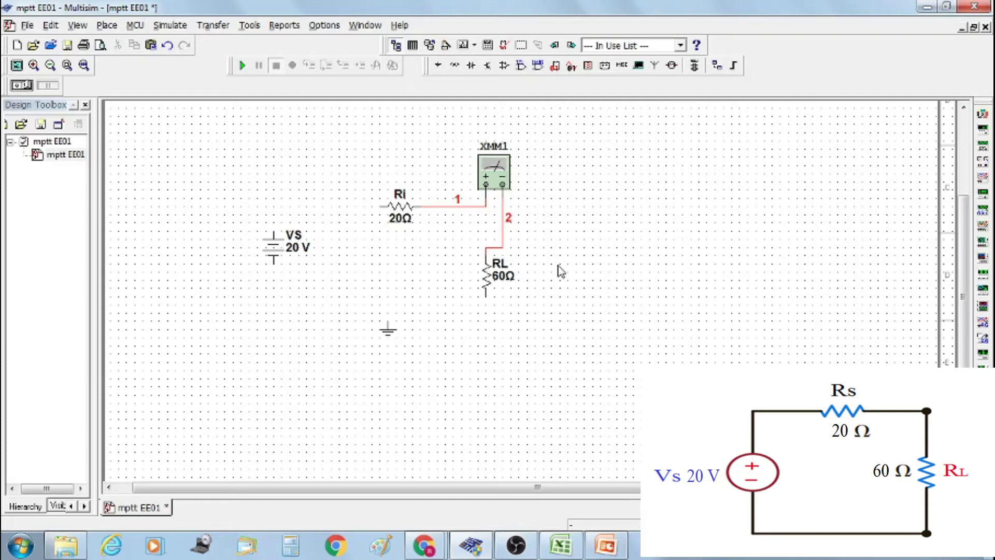
Step: Add multimeter XMM2 and connect its plus terminal to the net above RL
click(983, 115)
click(610, 215)
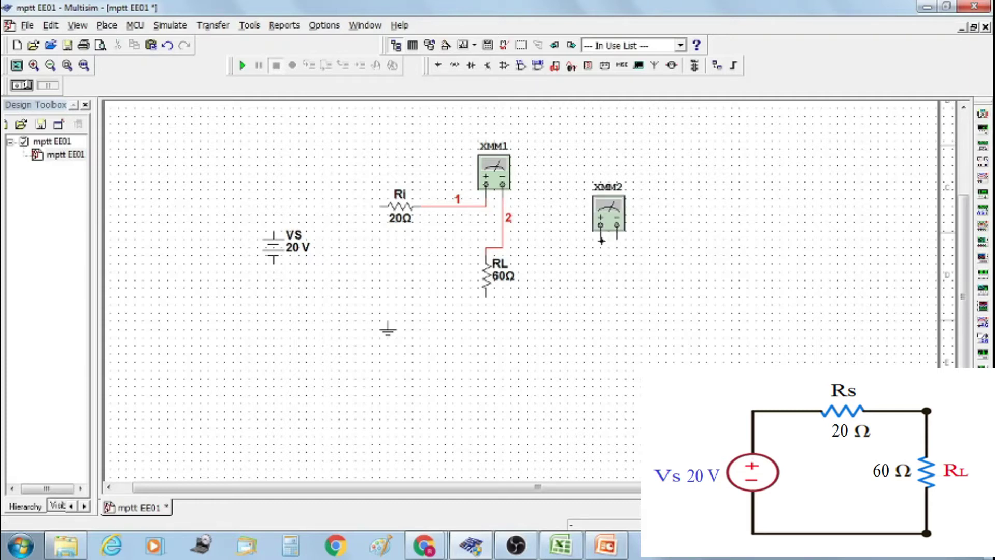
click(595, 239)
click(503, 238)
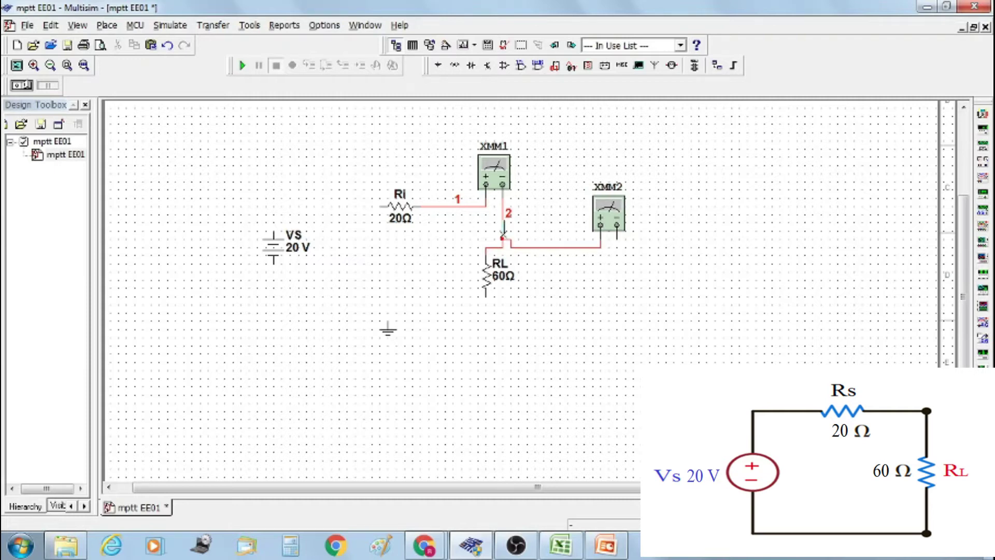
Step: Ground RL and VS, join Ri to VS's top, and tie XMM2's negative lead to ground
click(392, 320)
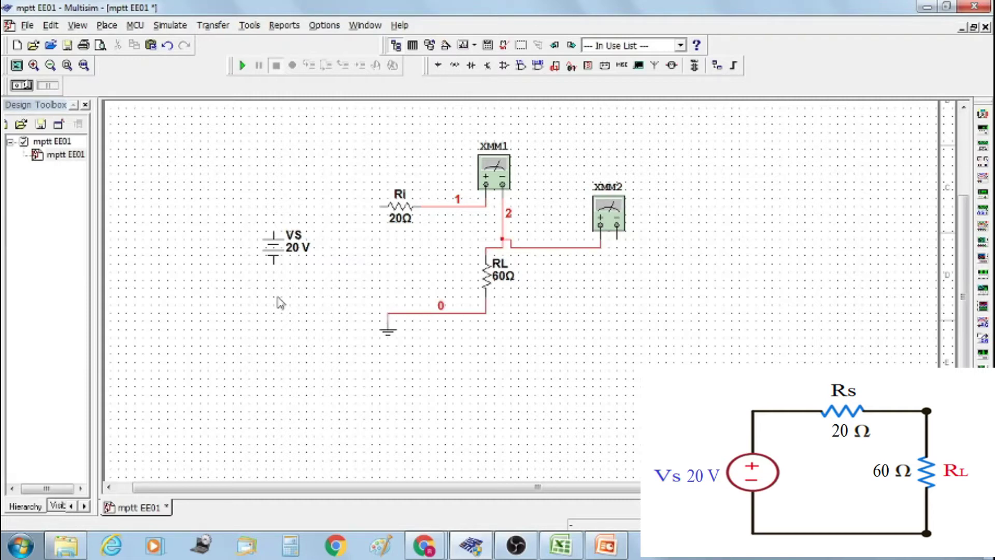
click(275, 263)
click(388, 313)
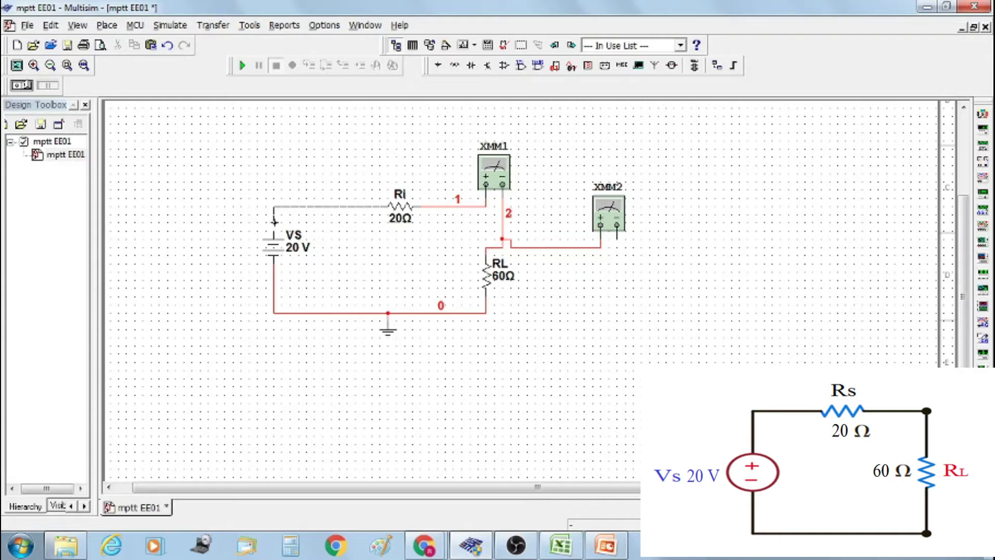
click(270, 230)
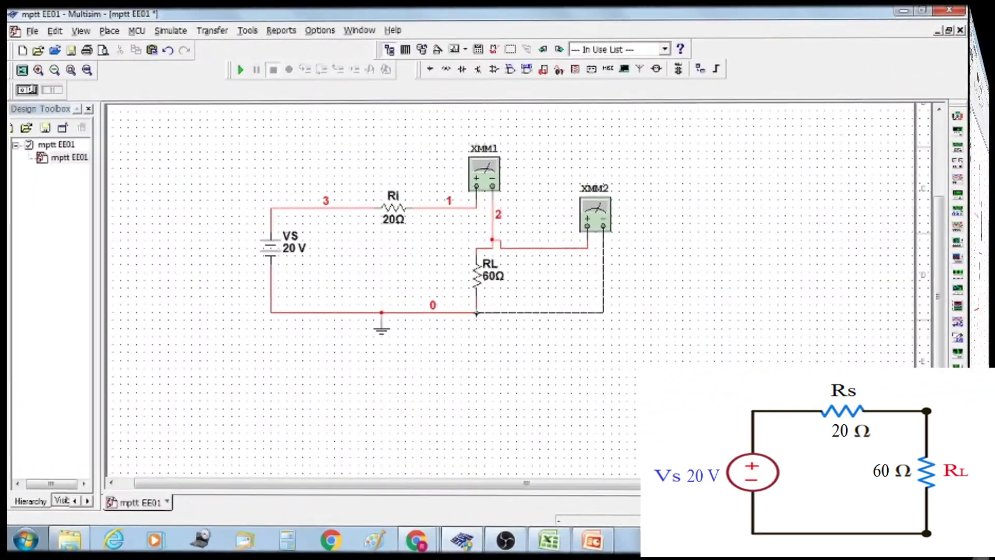
click(476, 313)
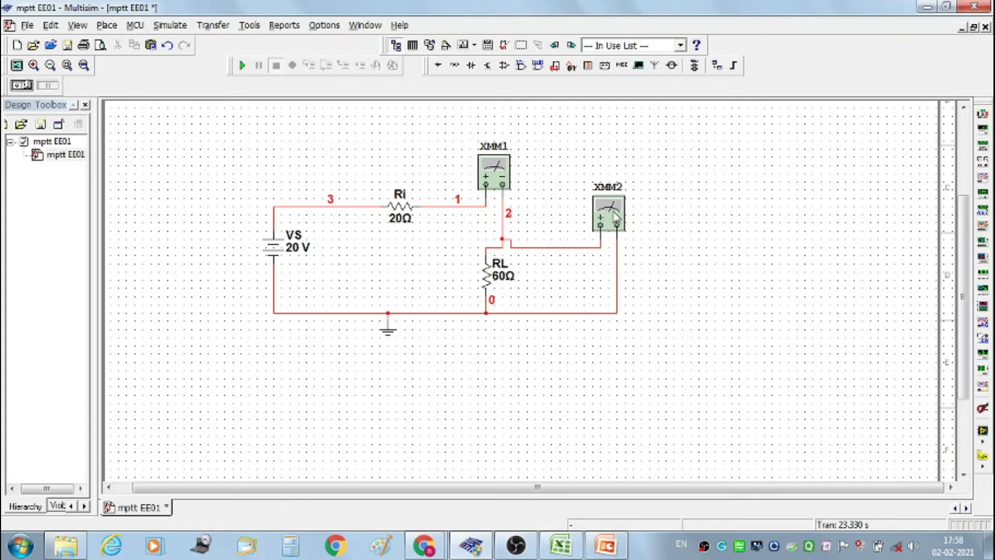
Step: Open the XMM2 and XMM1 meter panels and move them clear of the circuit
double_click(615, 218)
drag(509, 217, 720, 239)
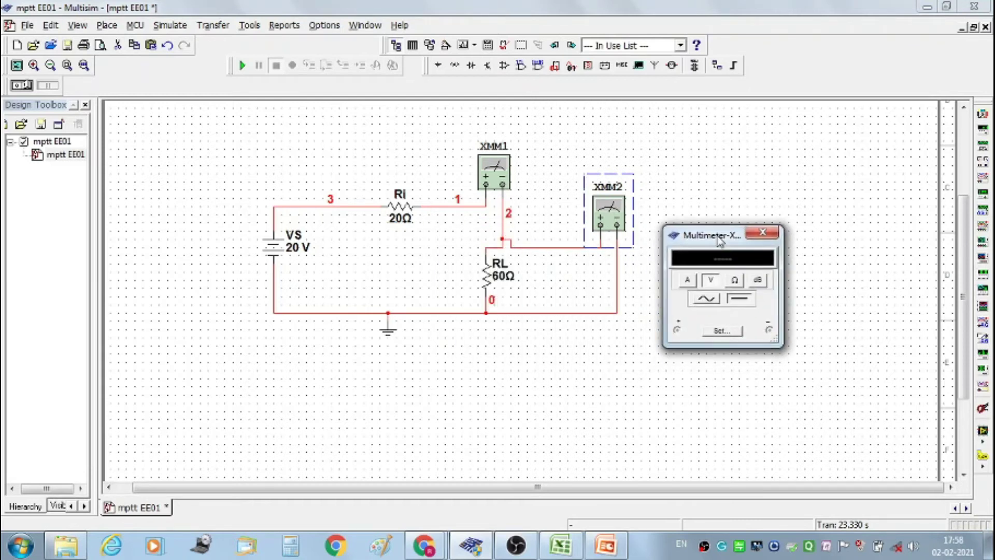
double_click(508, 176)
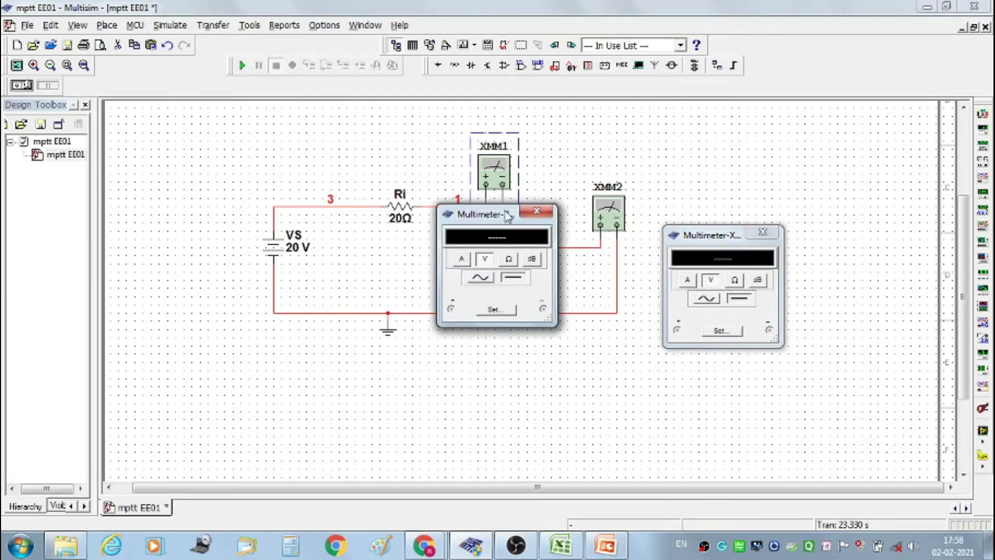
drag(505, 217, 575, 352)
Step: Set XMM1 to current and run the simulation, reading 250.001 mA and 15 V
drag(729, 240, 776, 236)
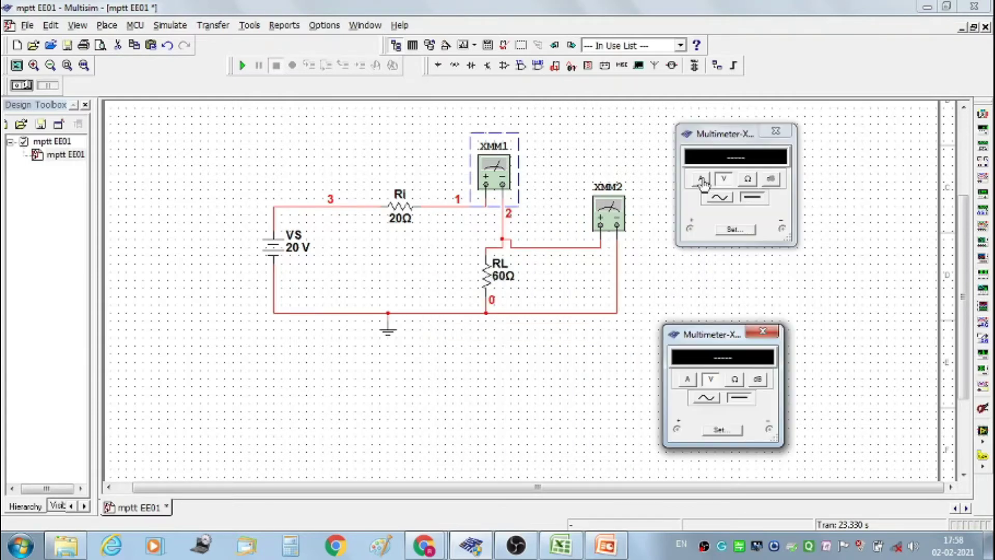
click(701, 179)
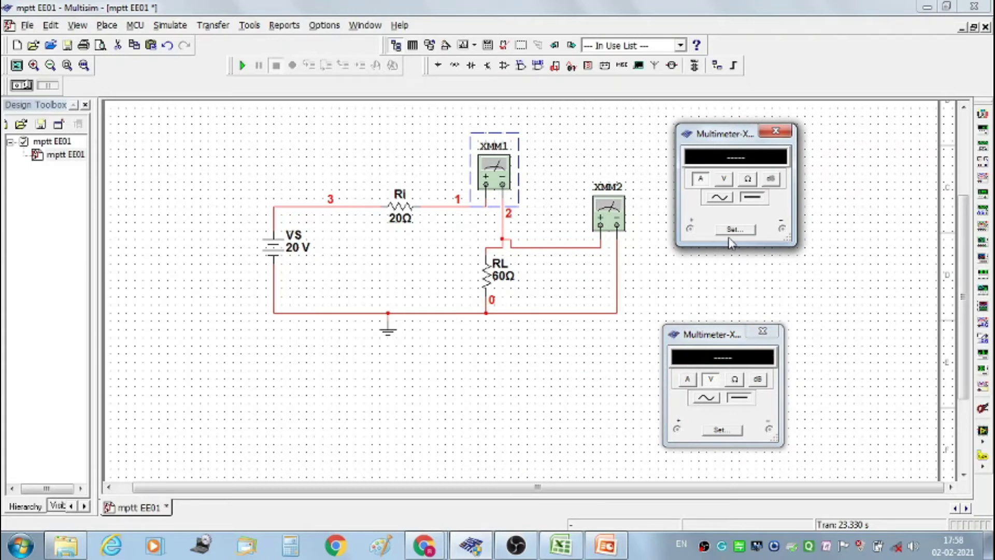
click(242, 66)
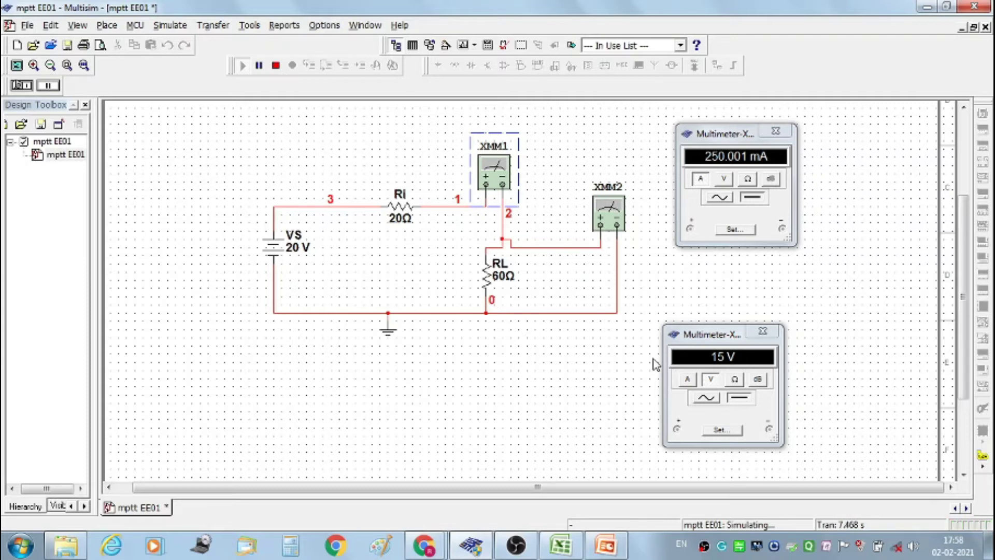
Step: Change RL to 50 Ω and rerun the simulation
double_click(498, 268)
text(50)
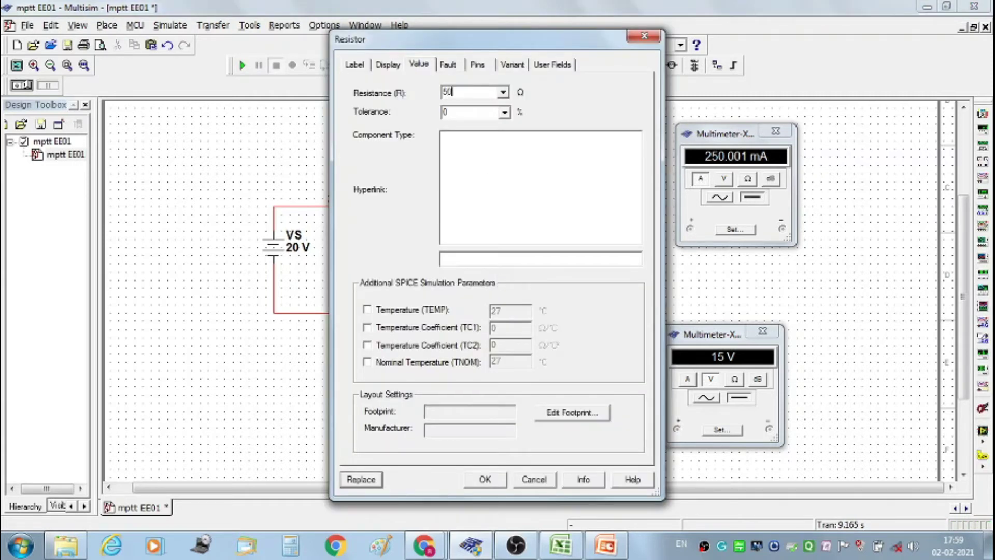
click(505, 478)
click(241, 66)
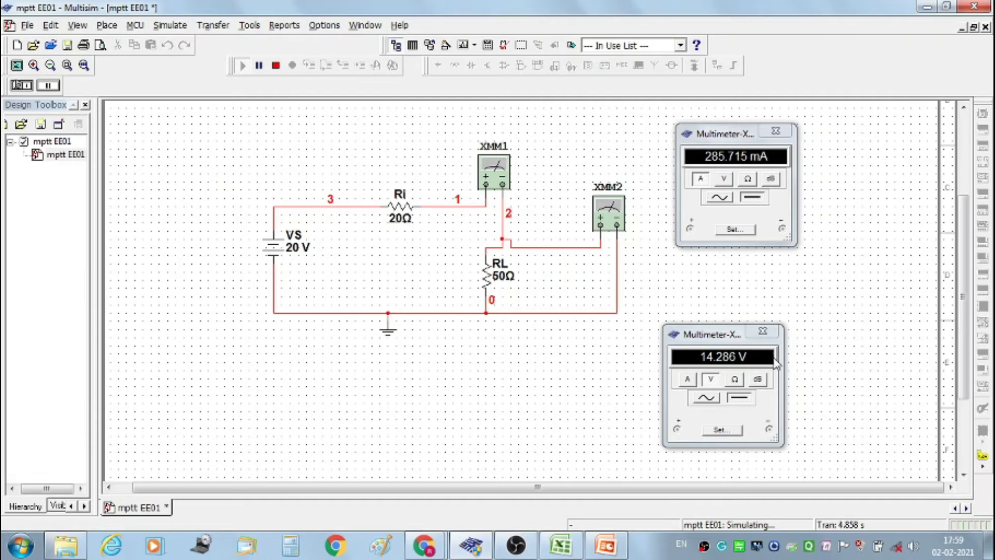
drag(717, 338, 722, 293)
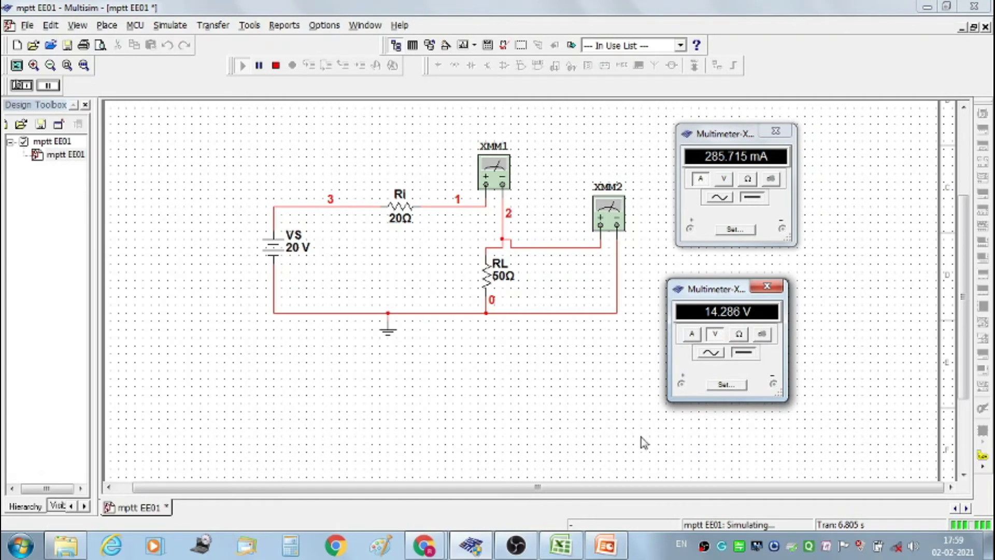
Step: Change RL to 40 Ω and simulate again, reading 333.333 mA and 13.333 V
click(275, 65)
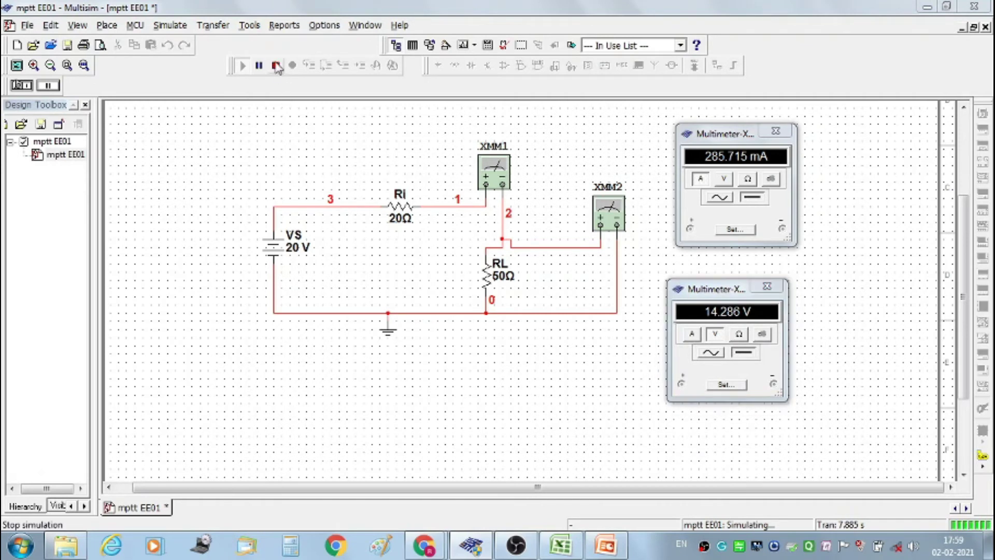
double_click(496, 273)
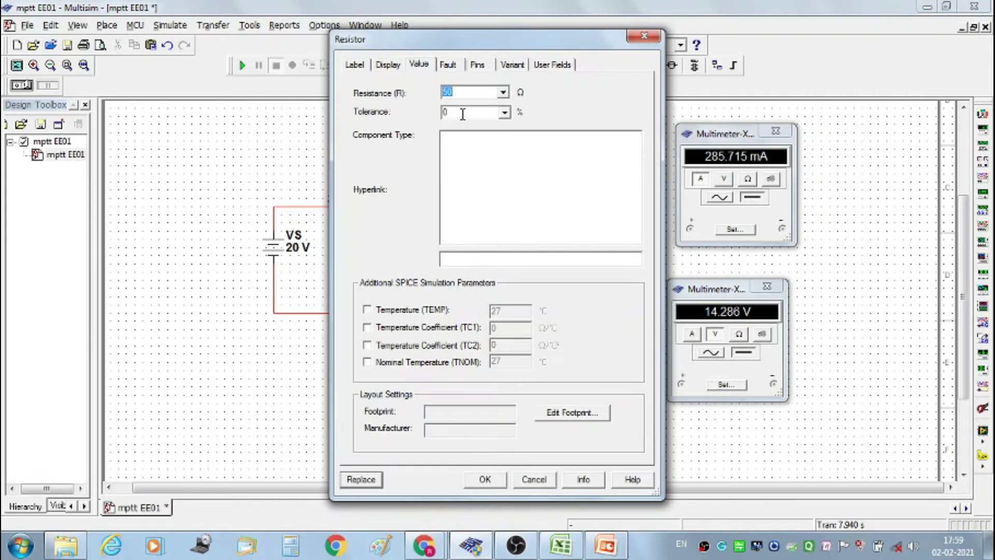
text(4)
key(Return)
click(242, 66)
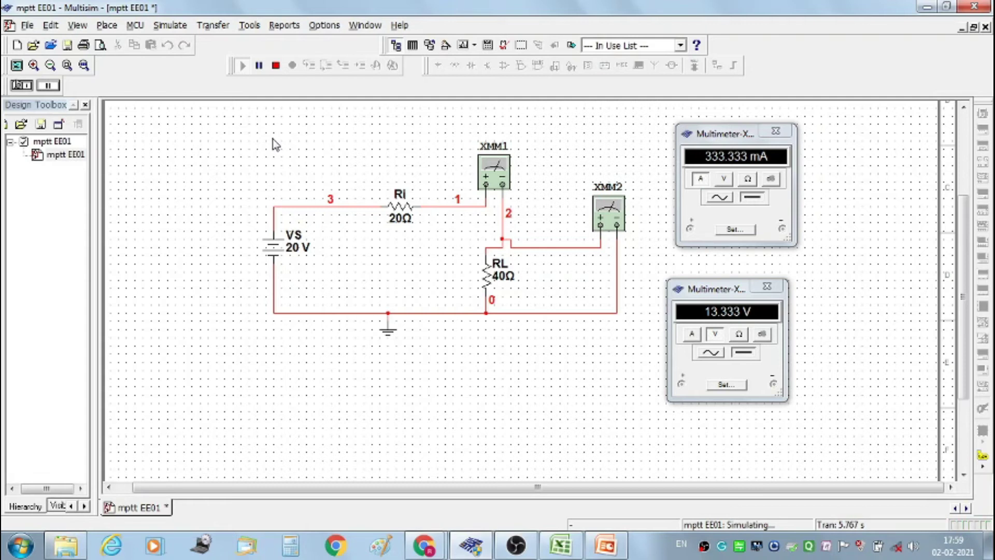
click(276, 65)
Step: Step RL through 30 Ω to 20 Ω and re-simulate, reading 500 mA and 10 V
double_click(497, 273)
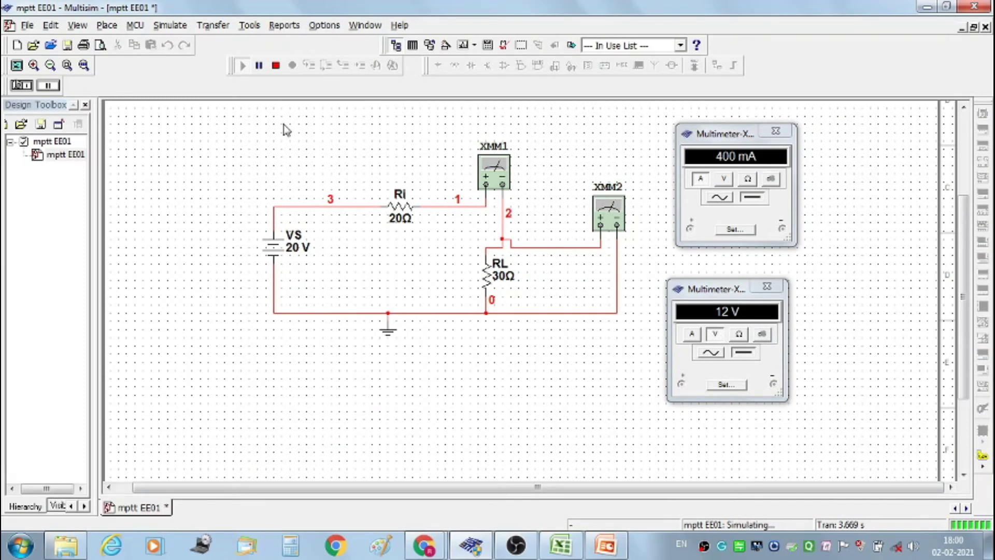
click(276, 65)
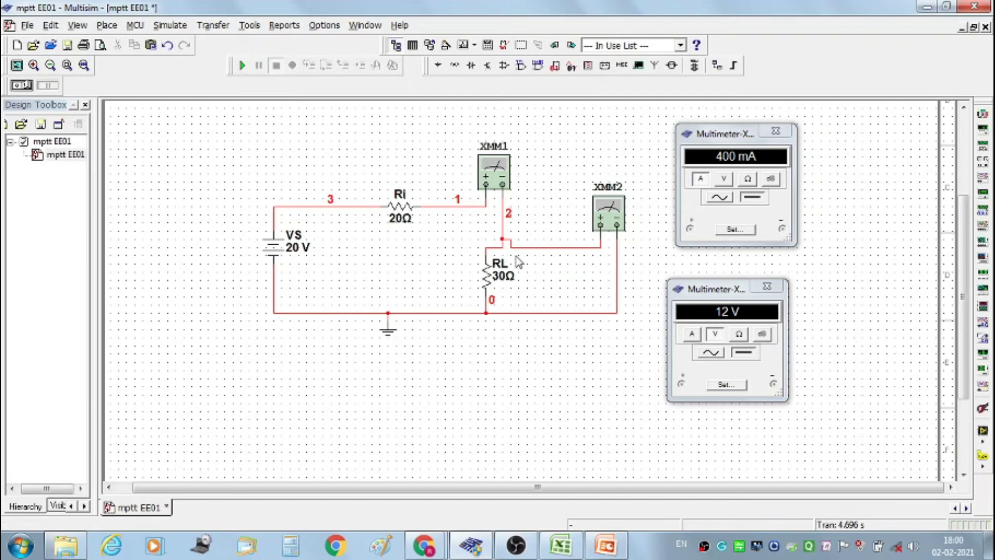
double_click(501, 275)
text(20)
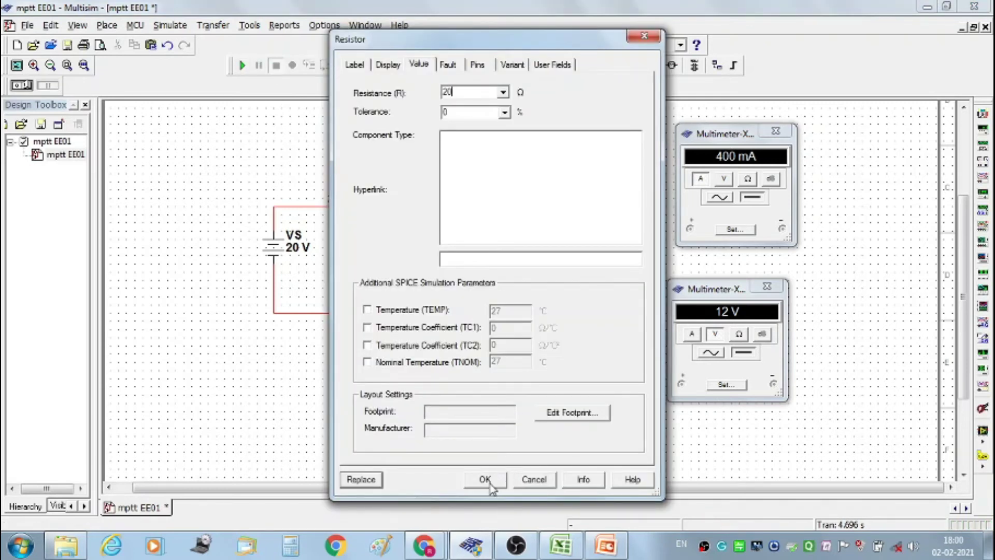
click(485, 480)
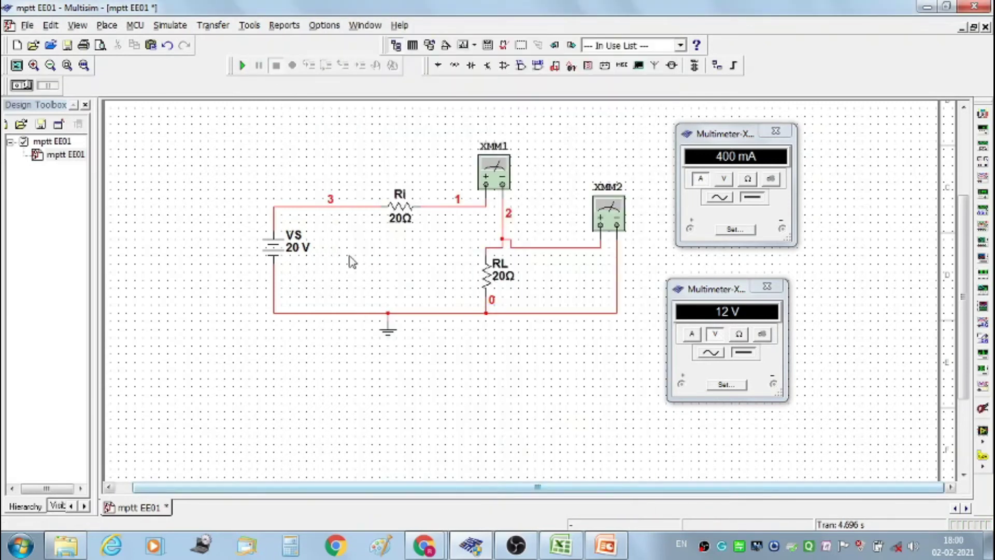
click(243, 67)
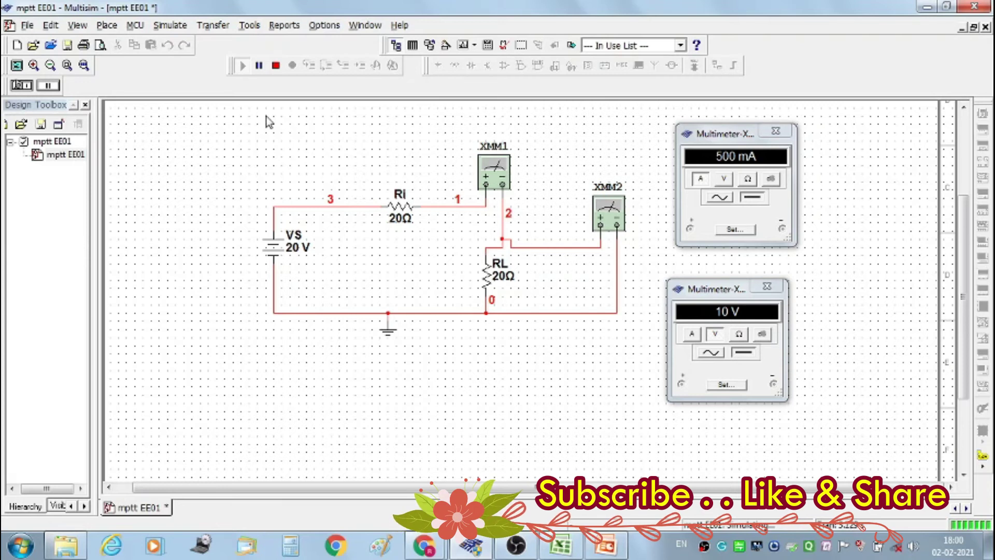
click(276, 66)
Step: Set RL to 10 Ω, run the simulation and check both meter panels
double_click(496, 277)
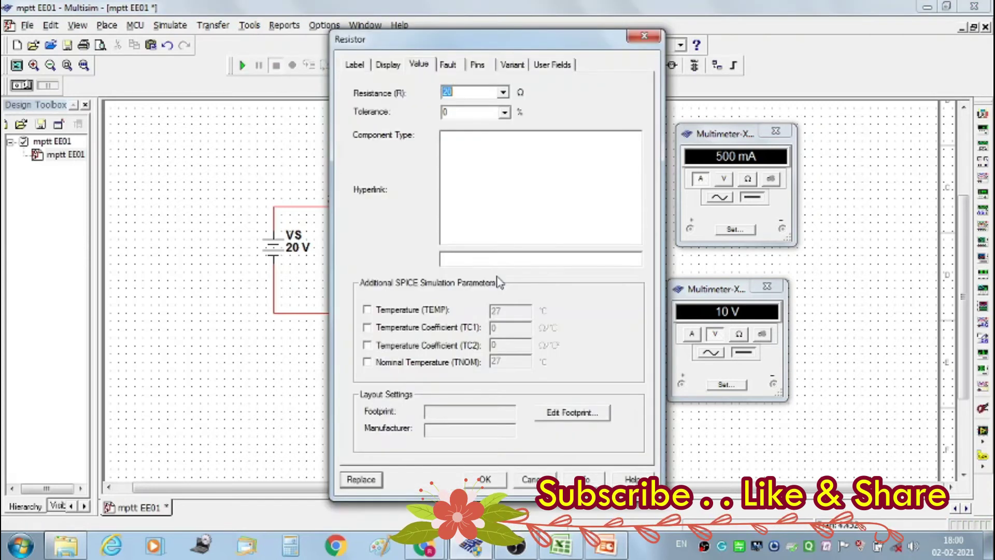
text(10)
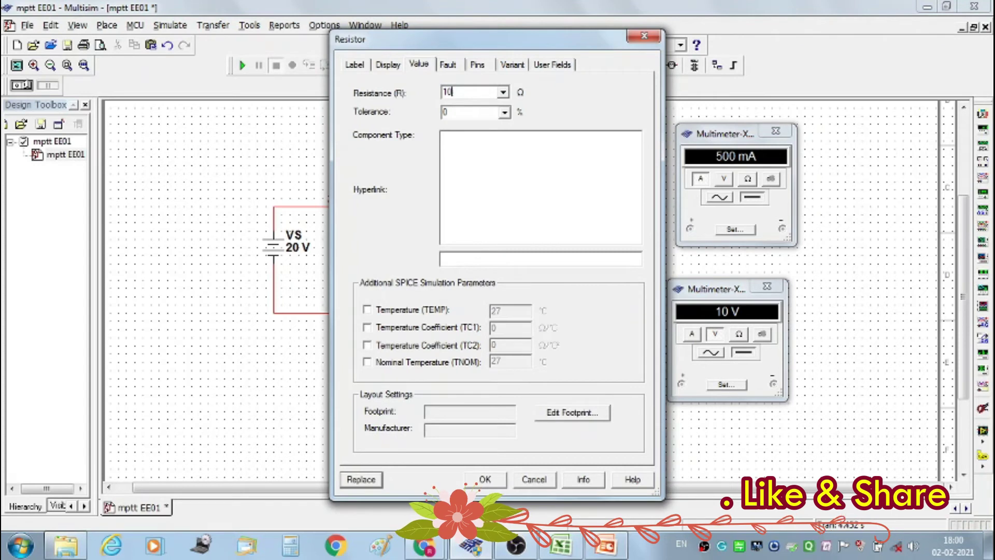
click(486, 479)
click(242, 66)
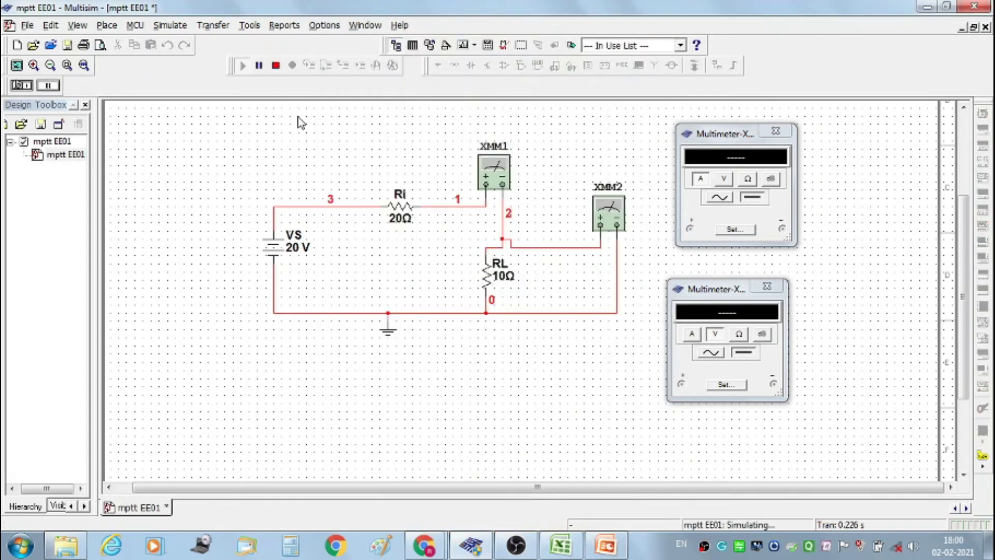
click(722, 141)
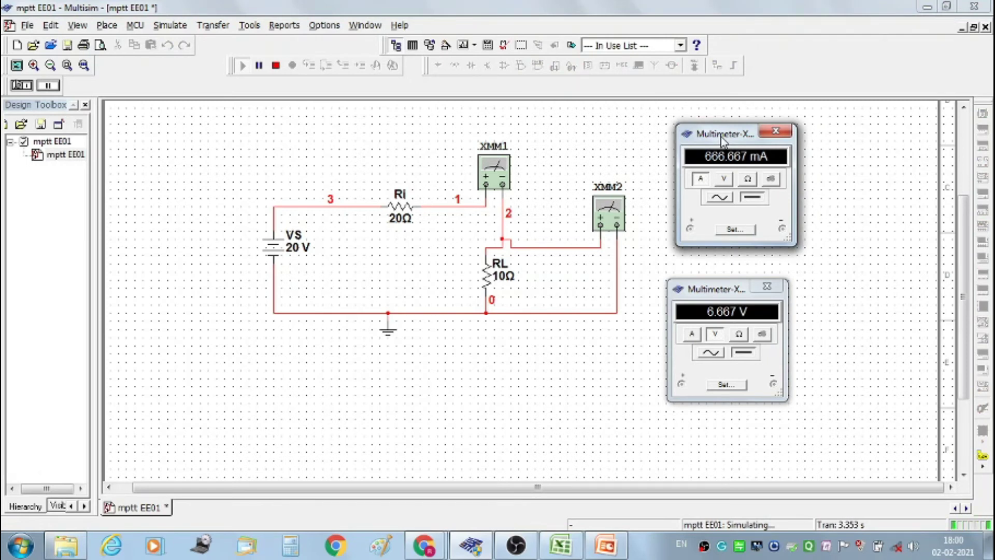
click(726, 291)
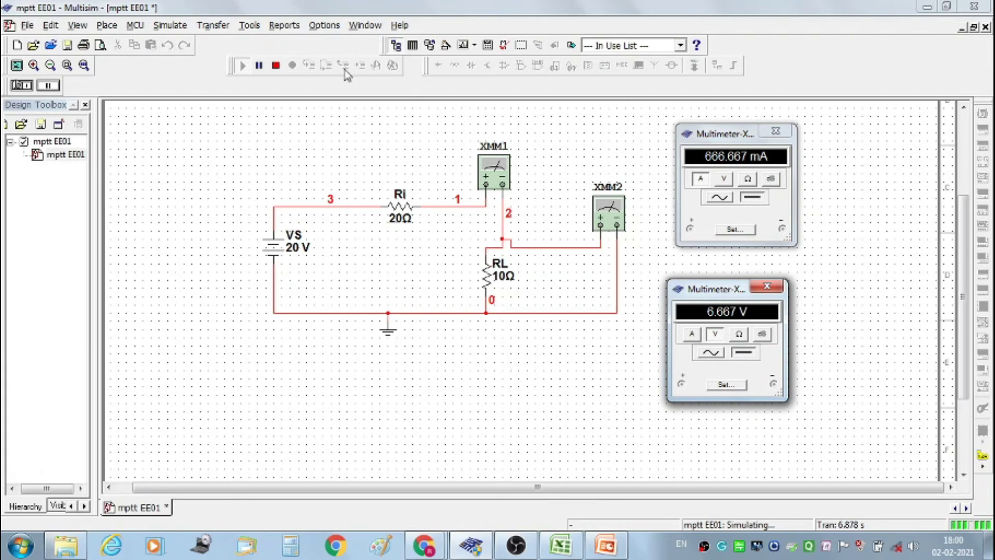
Step: Change RL to 5 Ω and re-simulate, reading 800 mA and 4 V
click(276, 65)
double_click(491, 278)
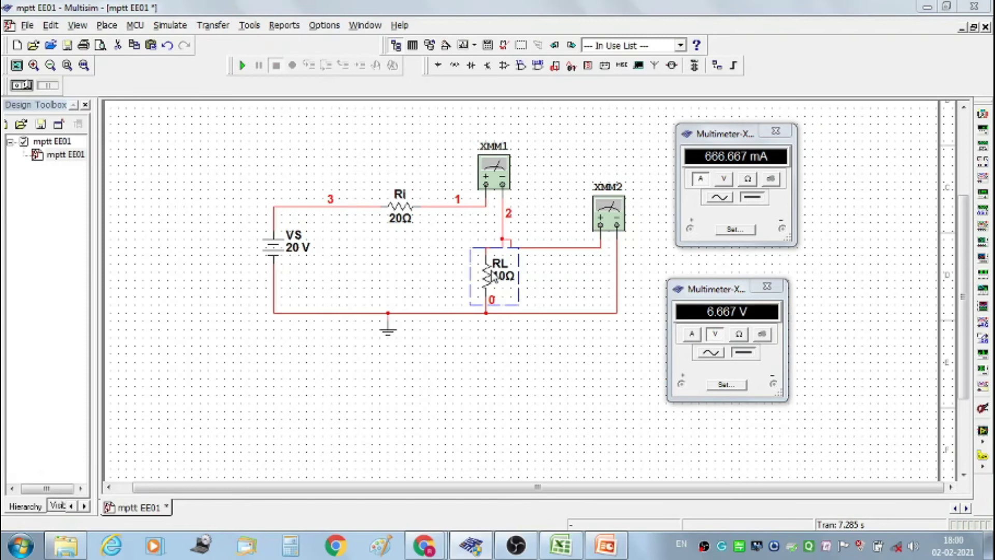
text(5)
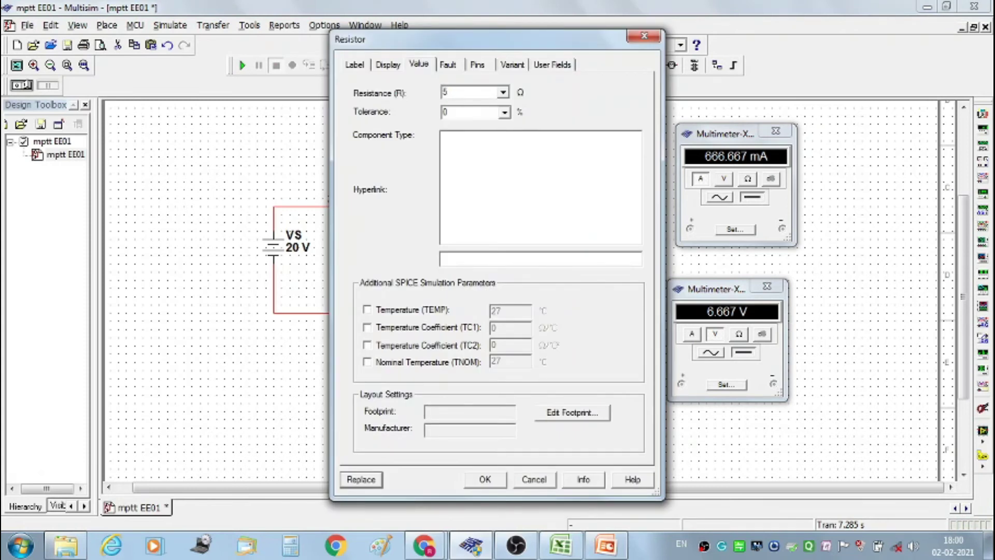
click(485, 481)
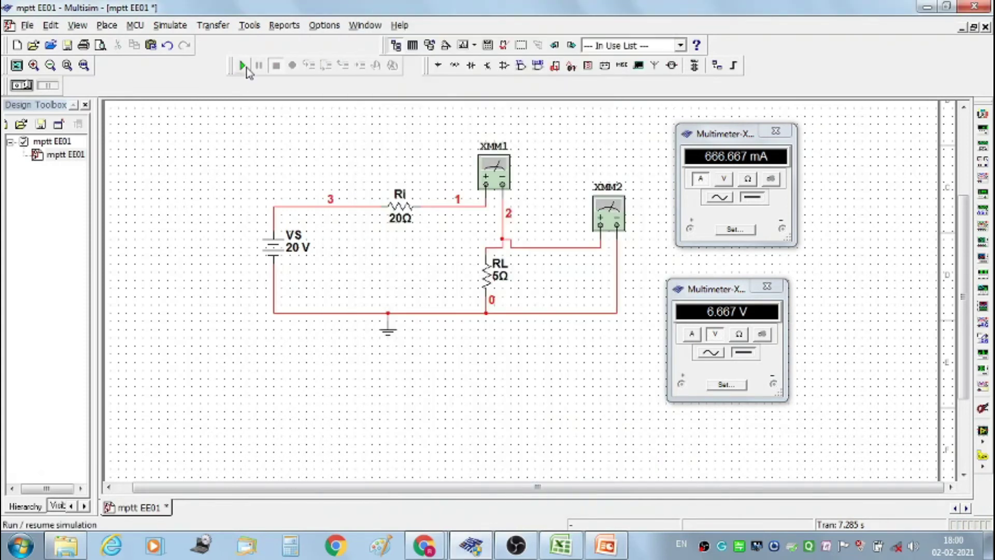
click(241, 65)
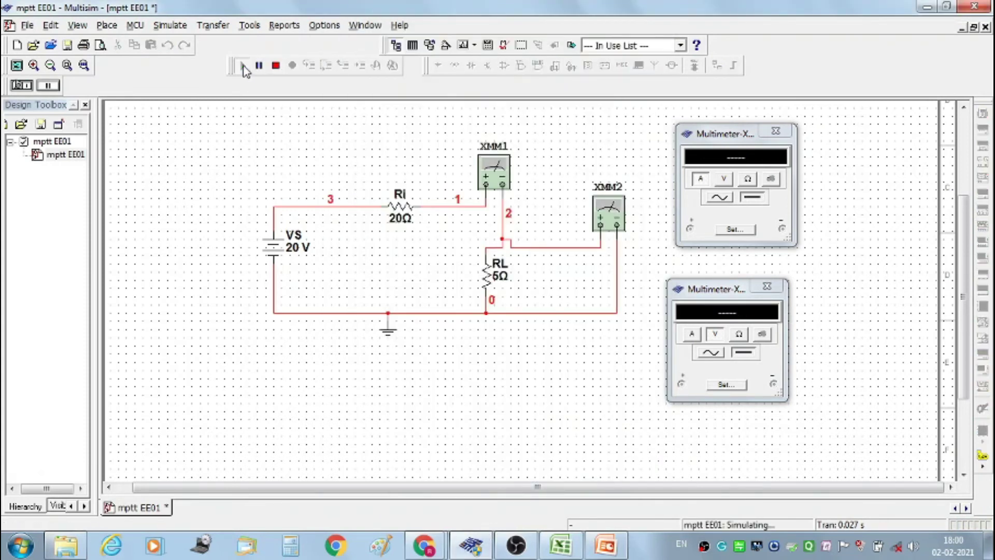
click(720, 137)
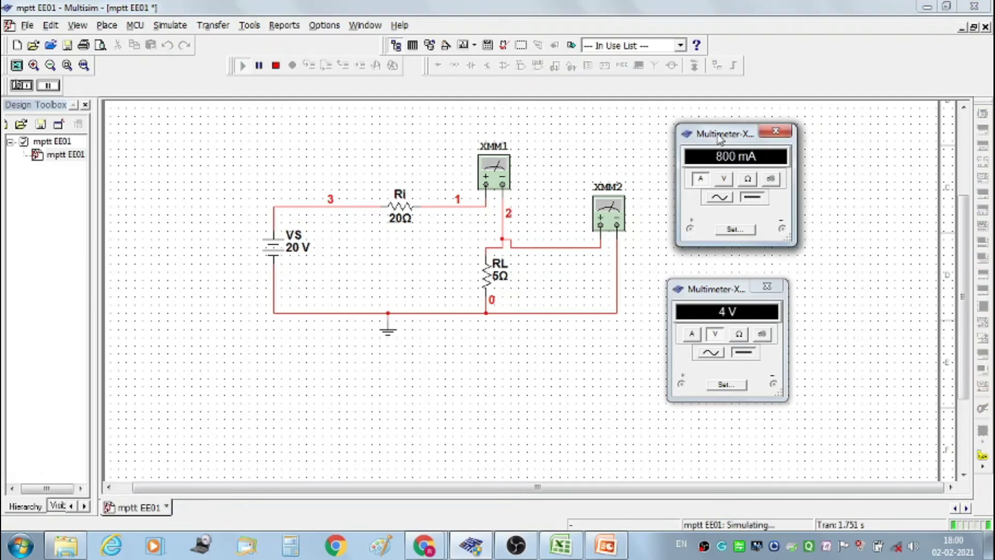